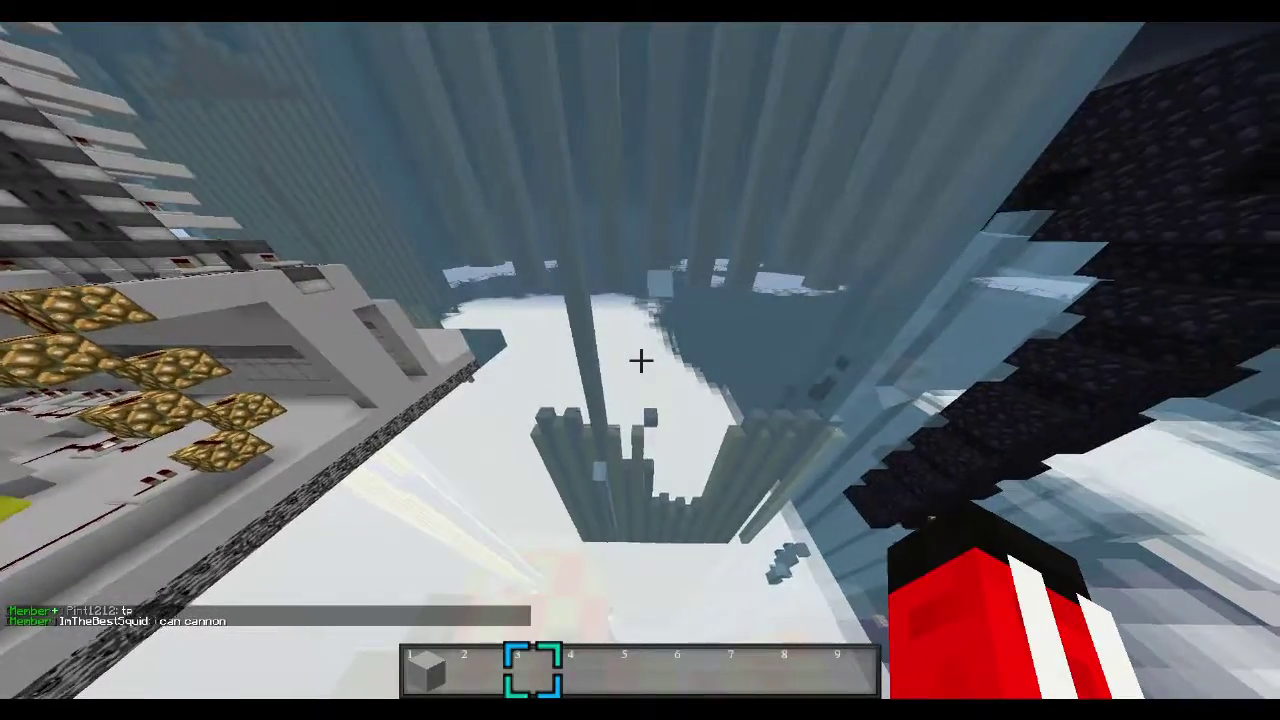
Step: Hold the stone block and check a cannon dispenser's TNT contents
key("c")
scroll(640, 360, "up", 2)
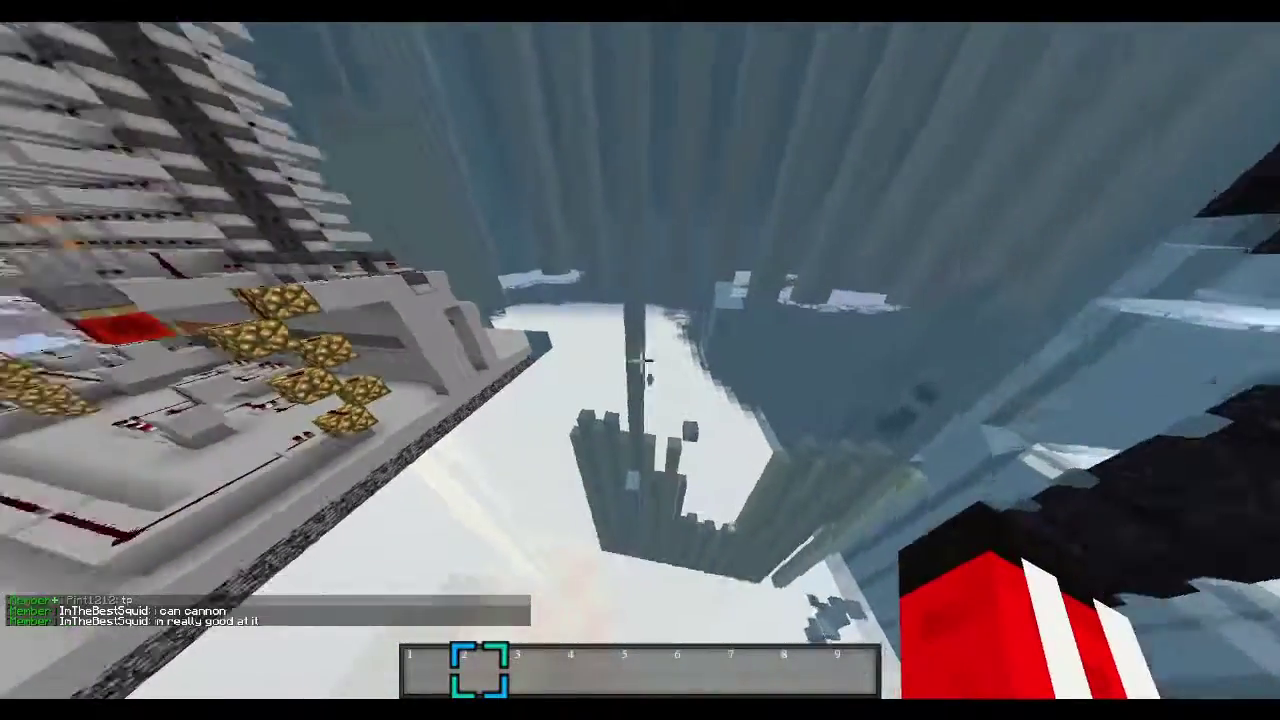
scroll(640, 360, "down", 1)
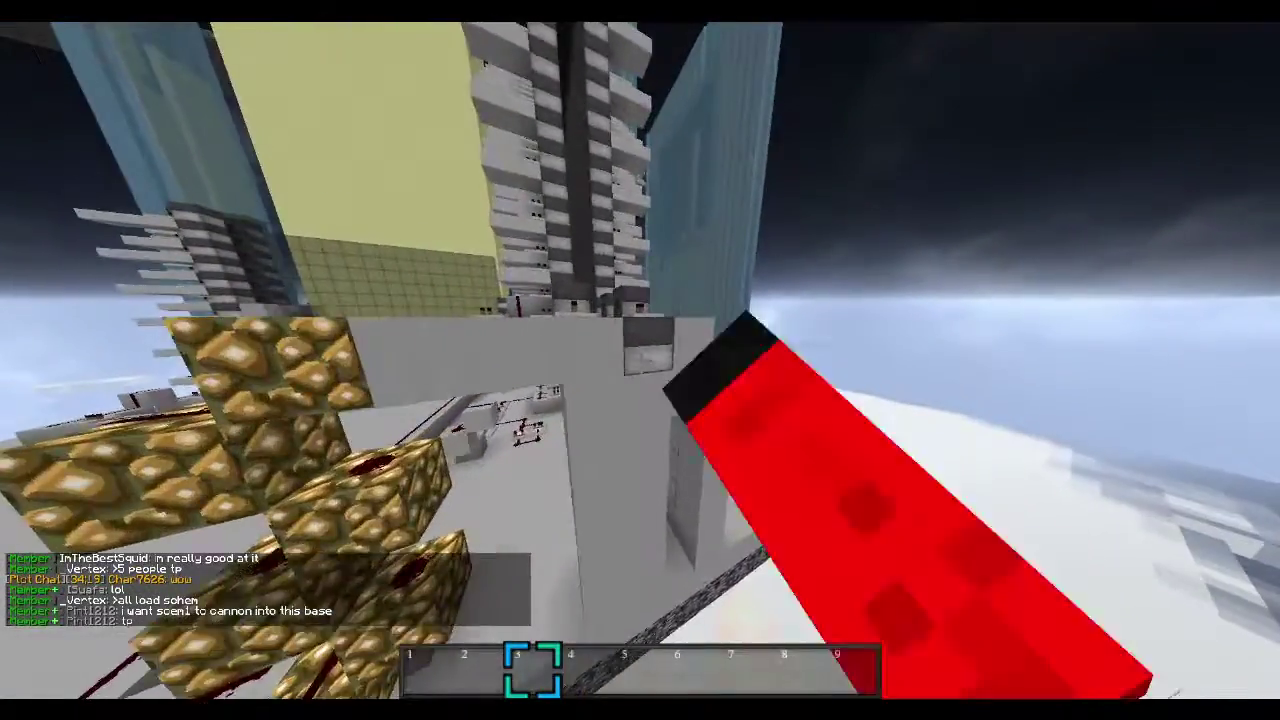
right_click(640, 360)
key("Escape")
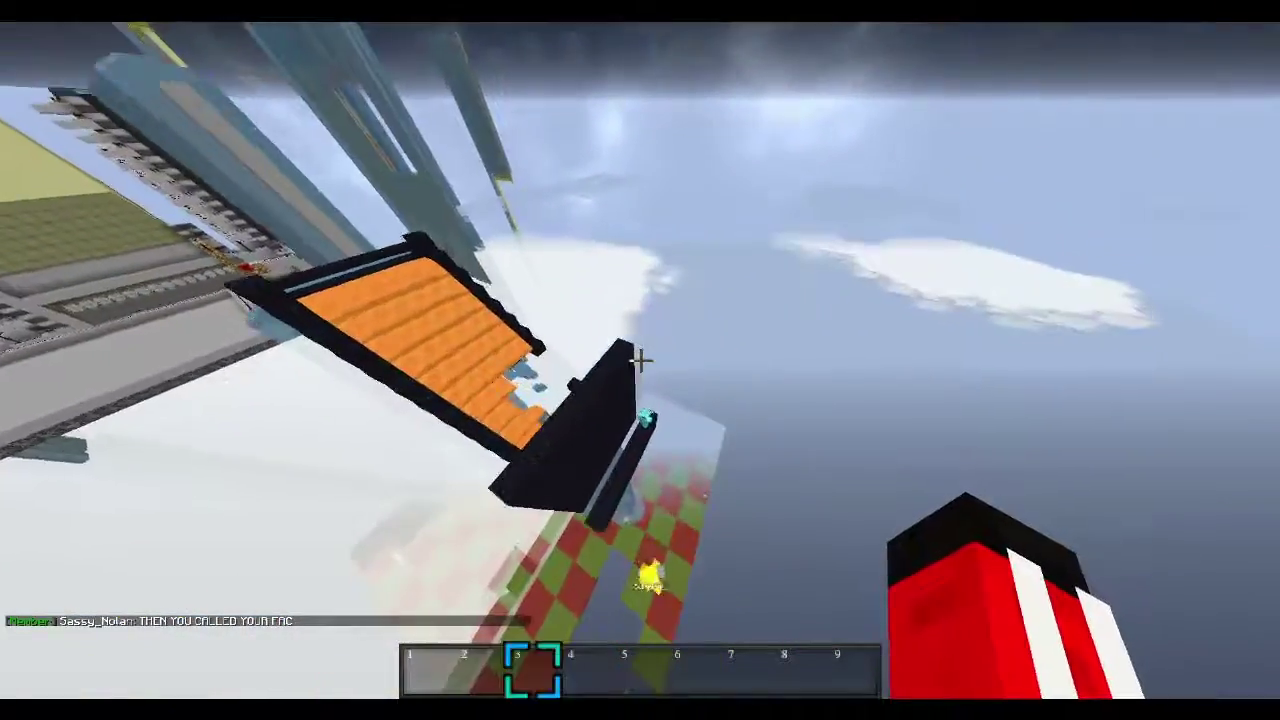
Step: Switch to hotbar slot 4 to put away the held item
key("4")
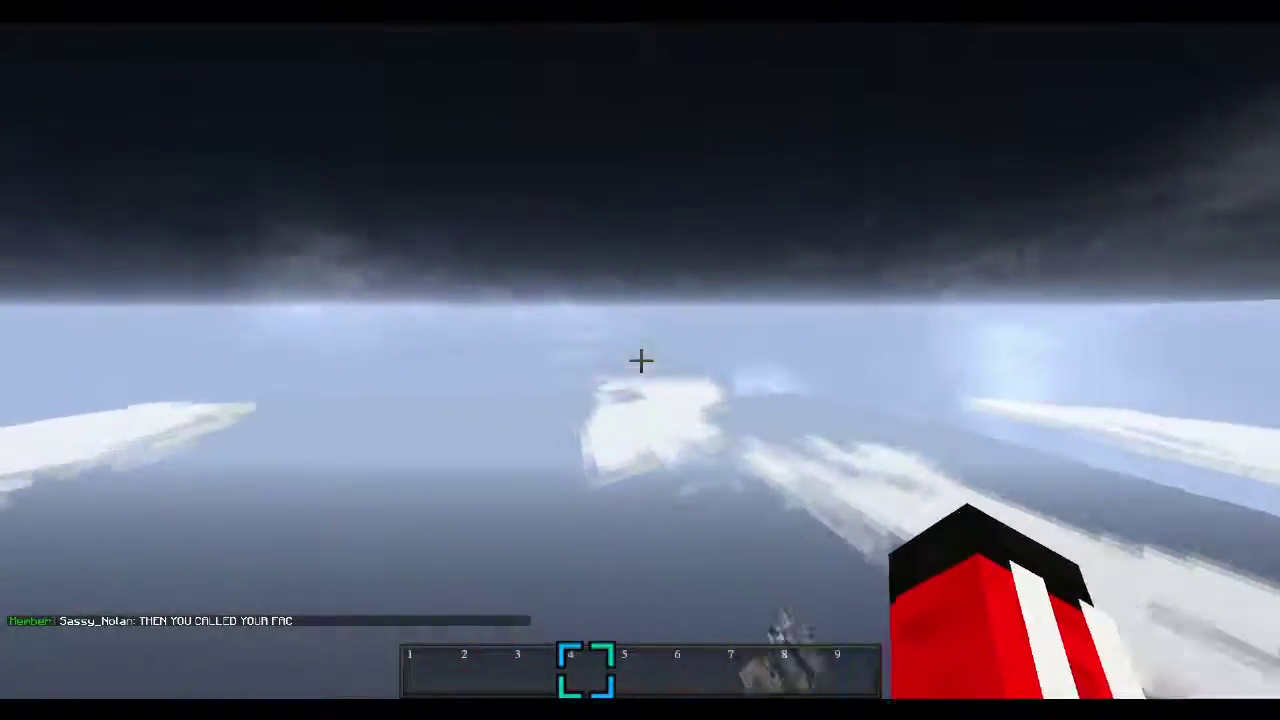